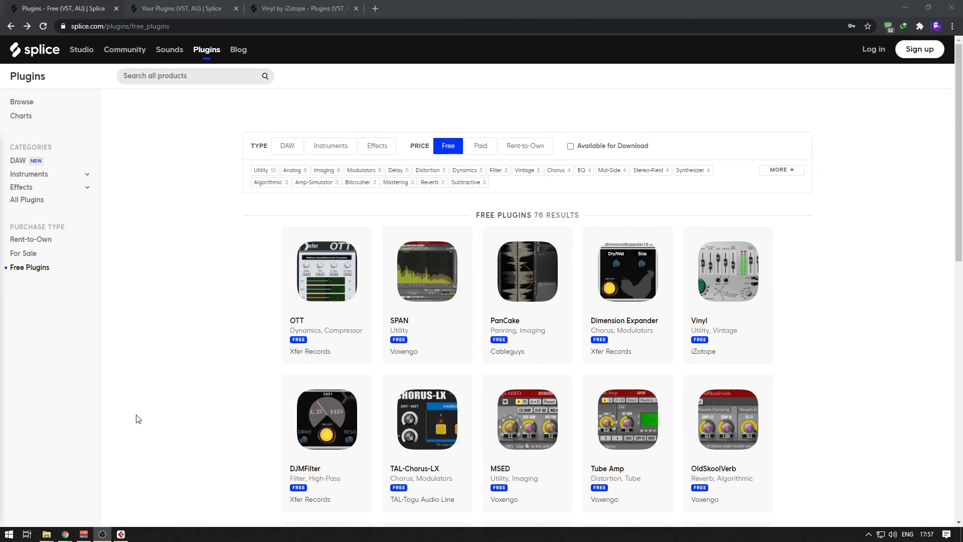
Browse the Splice free plugins page and open the account sign-up form.
scroll(135, 418, "down", 5)
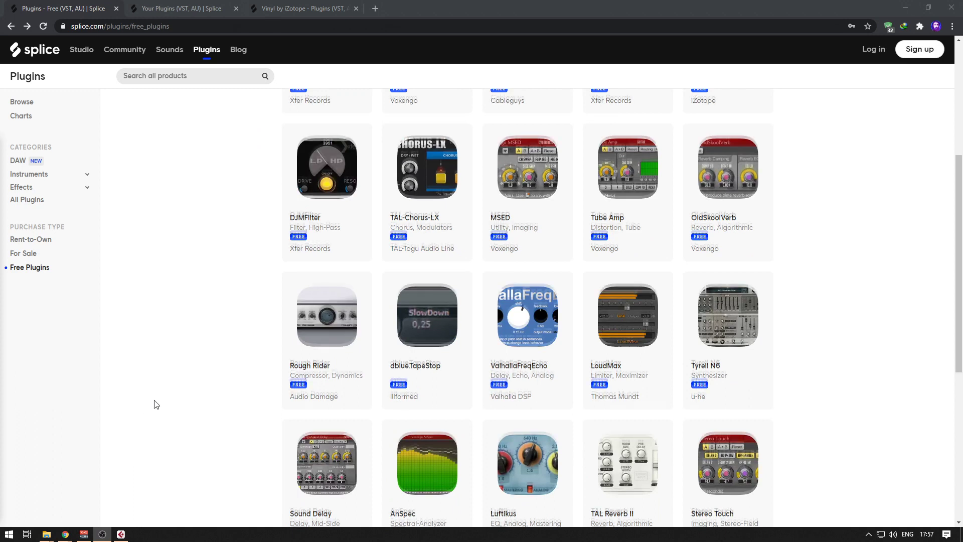
scroll(155, 402, "down", 3)
scroll(203, 352, "up", 10)
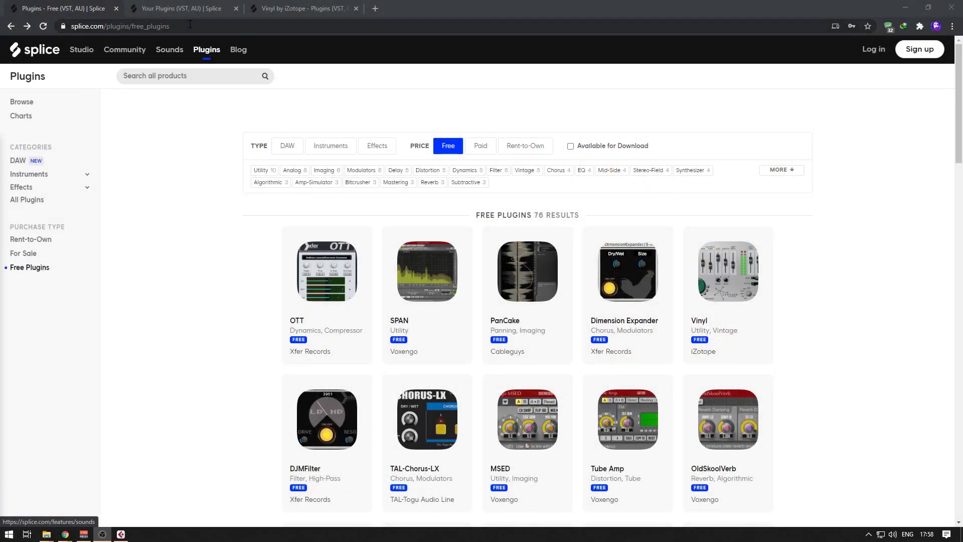
left_click(139, 28)
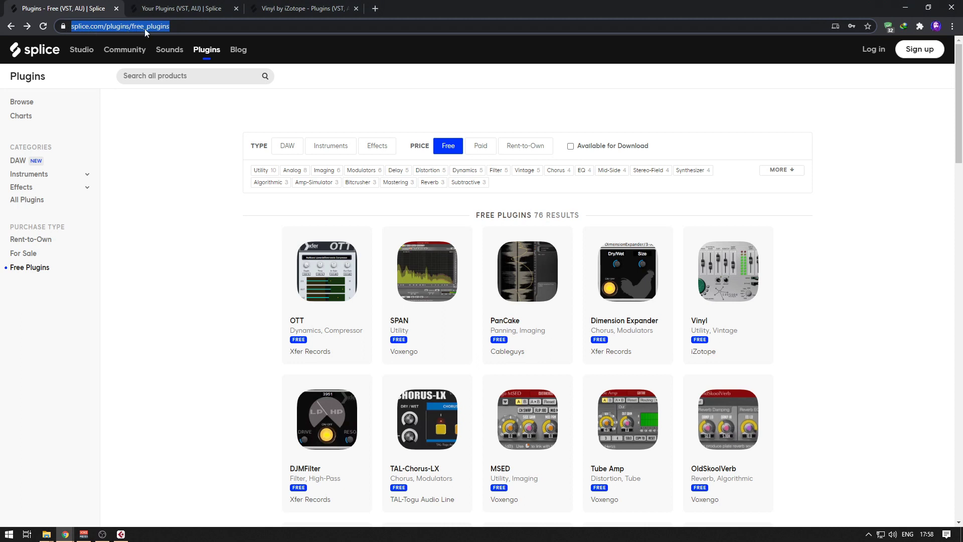
left_click(907, 145)
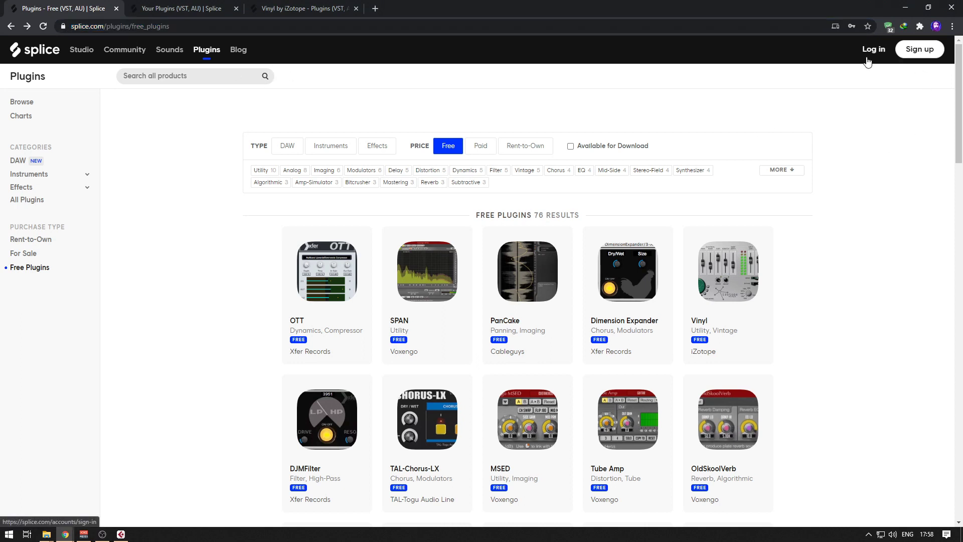
left_click(915, 53)
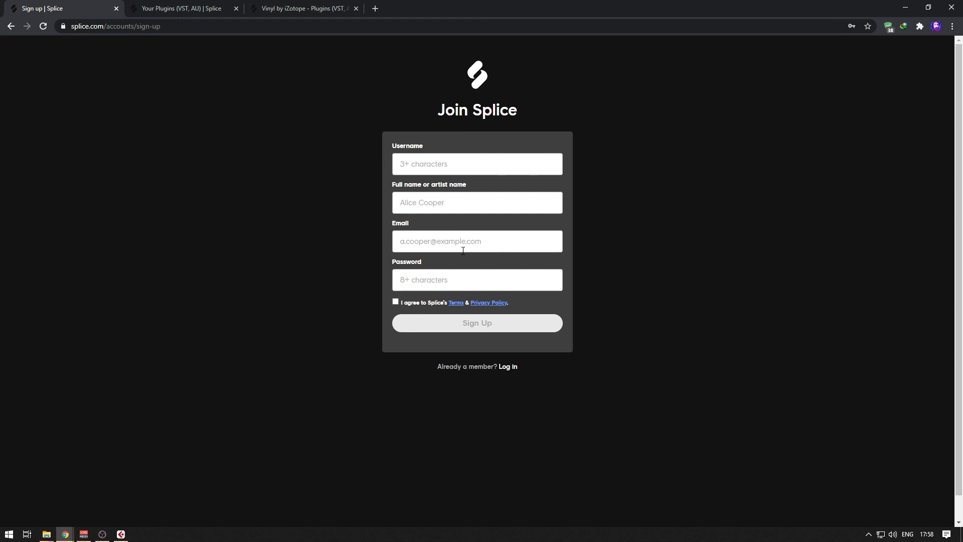
Return to the free plugins list, open SPAN in a new tab, and go to owned plugins.
left_click(11, 26)
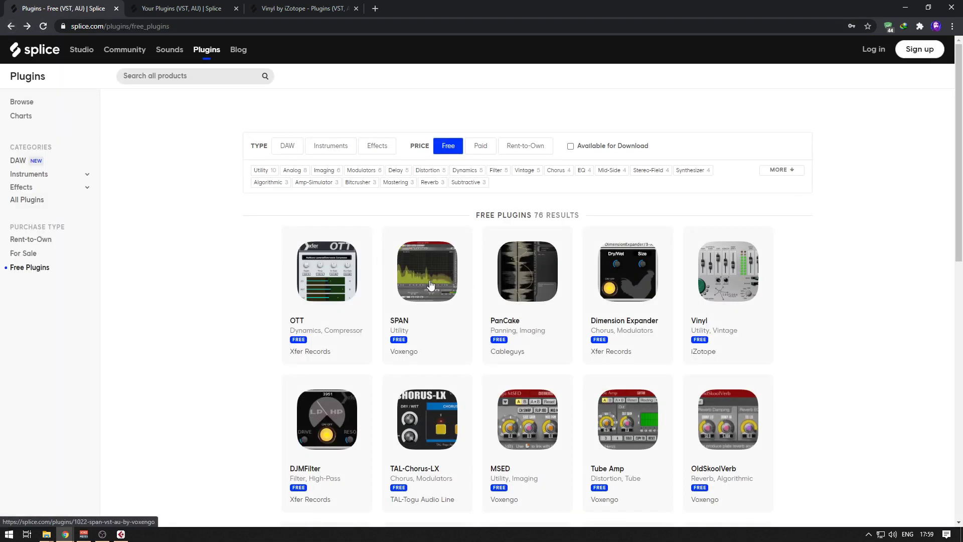
right_click(430, 284)
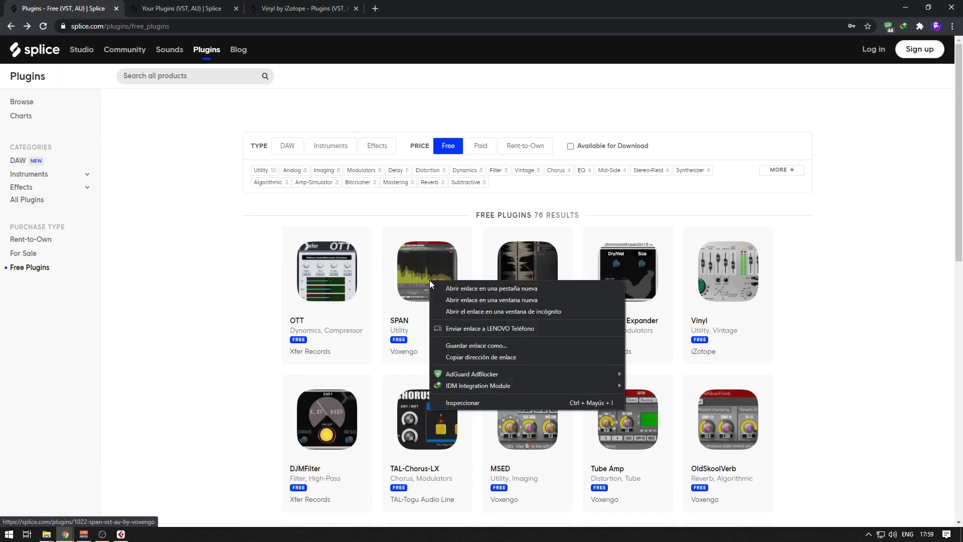
left_click(480, 289)
key("ctrl+Tab")
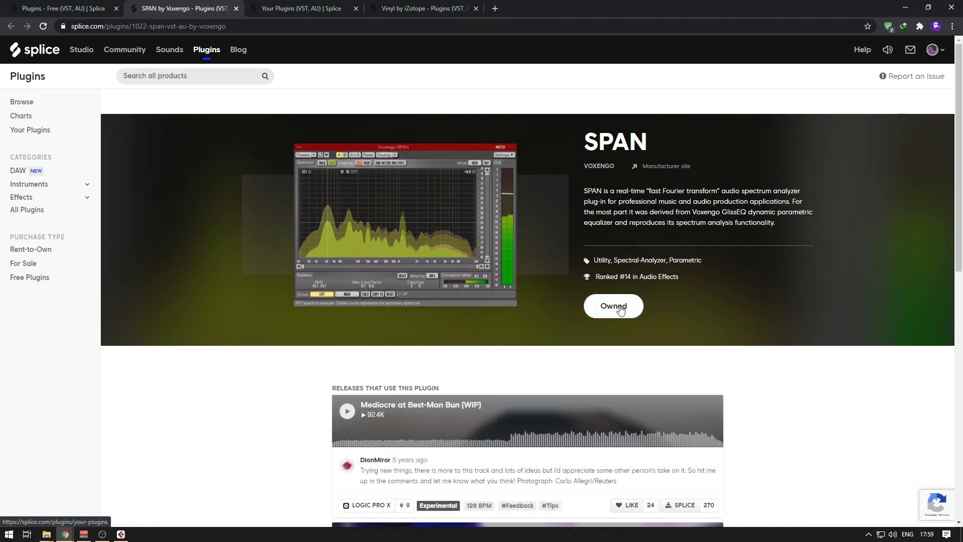
left_click(620, 311)
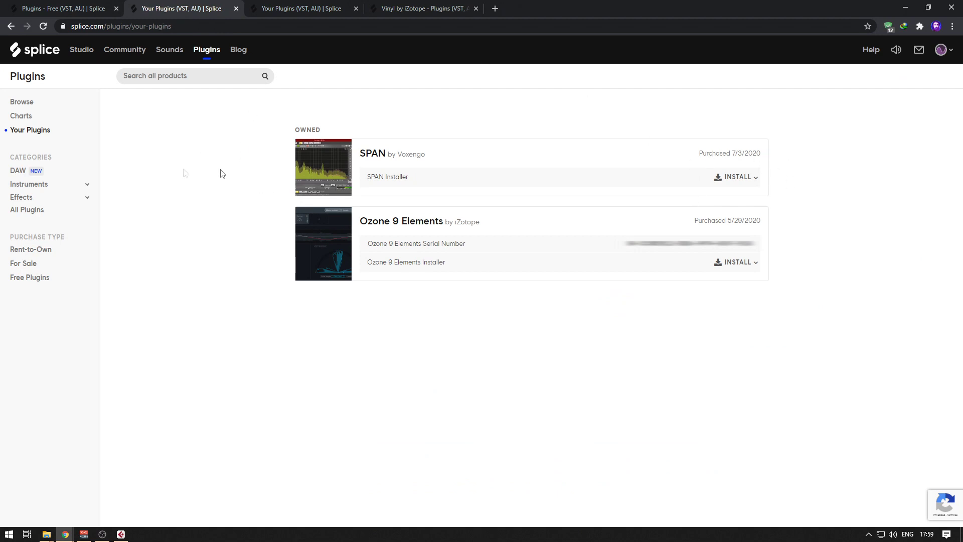
Request SPAN's Windows installer, cancel the duplicate download, and open the Programs downloads folder.
left_click(741, 178)
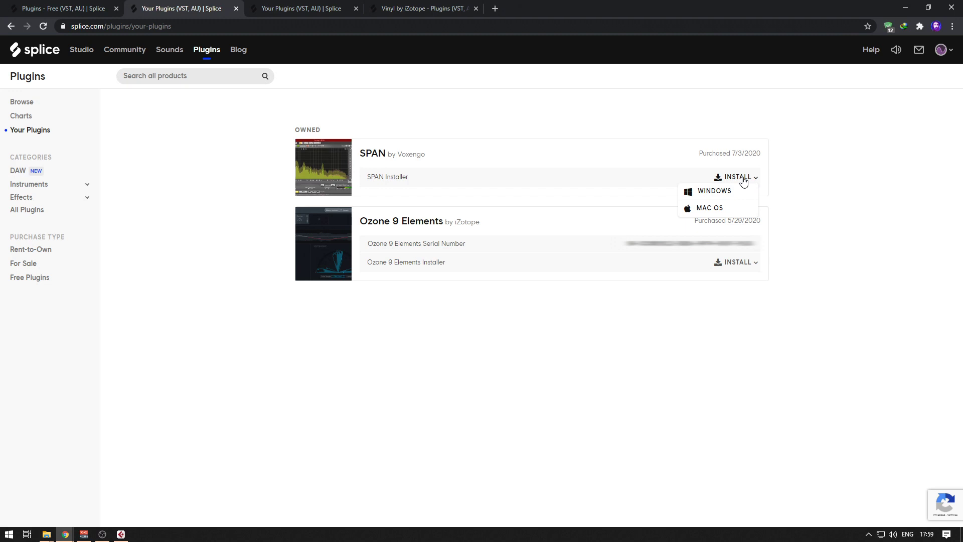
left_click(718, 195)
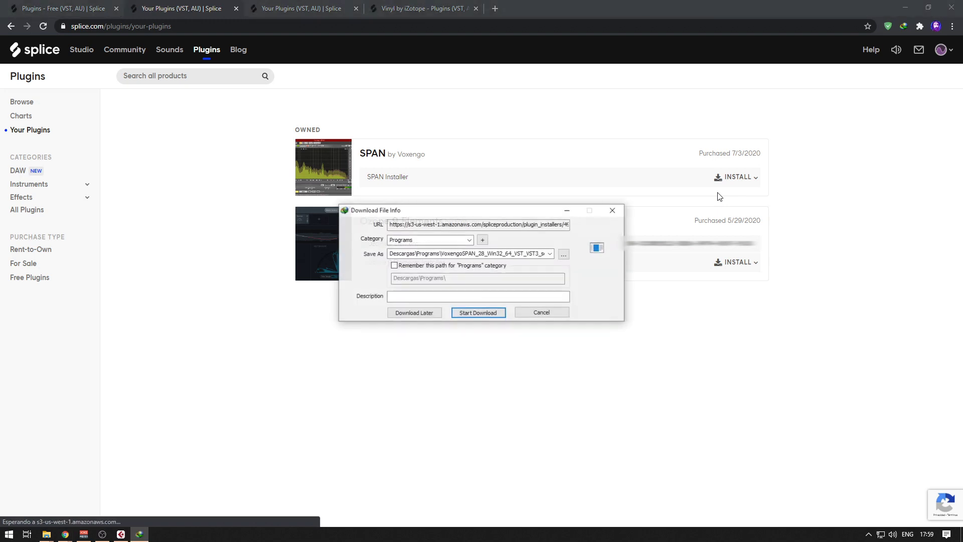
left_click(542, 312)
left_click(507, 311)
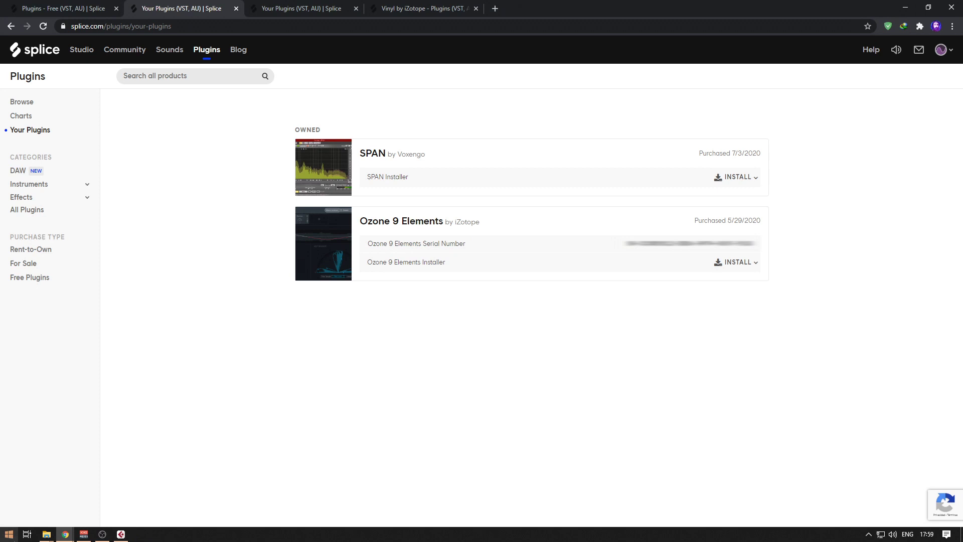
left_click(46, 534)
left_click(156, 493)
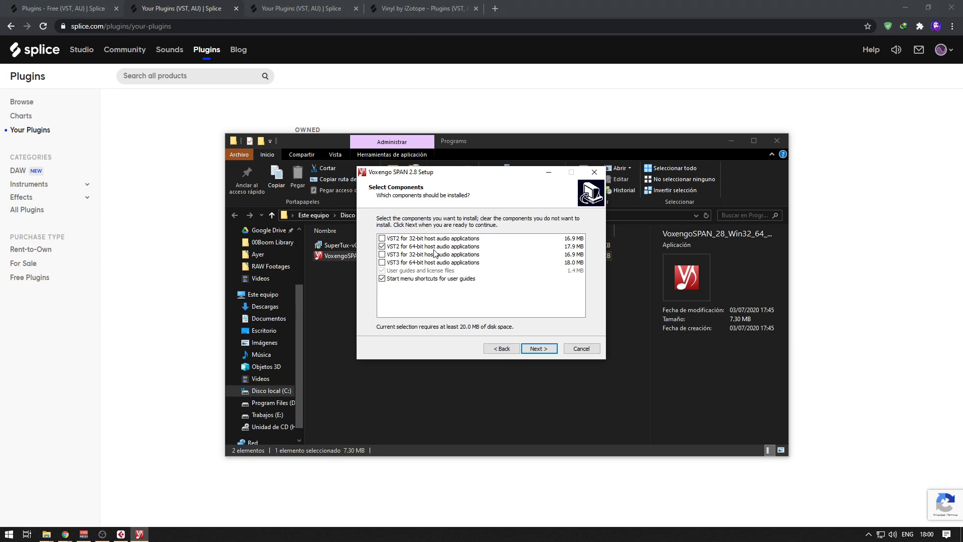
Advance past Select Components, abort the SPAN 2.8 setup, and hide File Explorer.
left_click(539, 349)
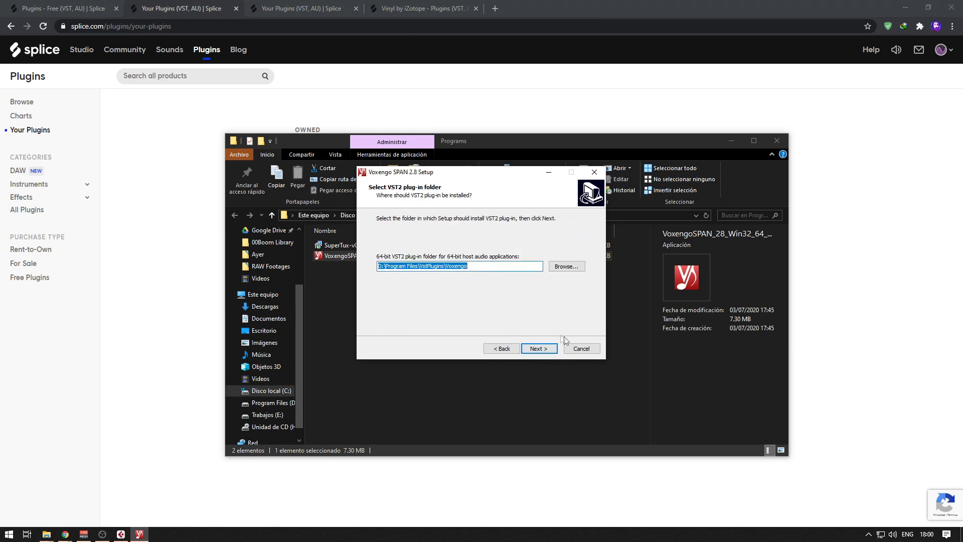
left_click(580, 349)
left_click(512, 319)
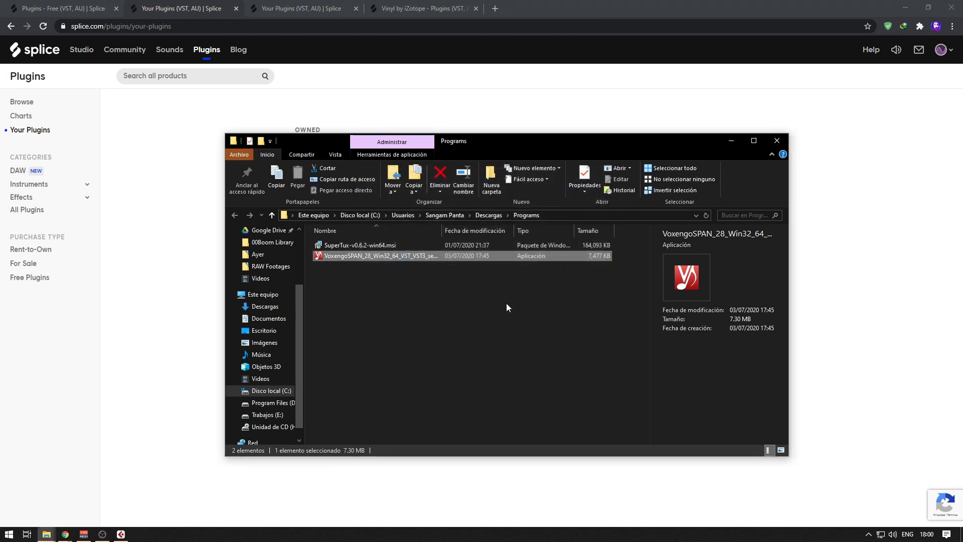
left_click(731, 143)
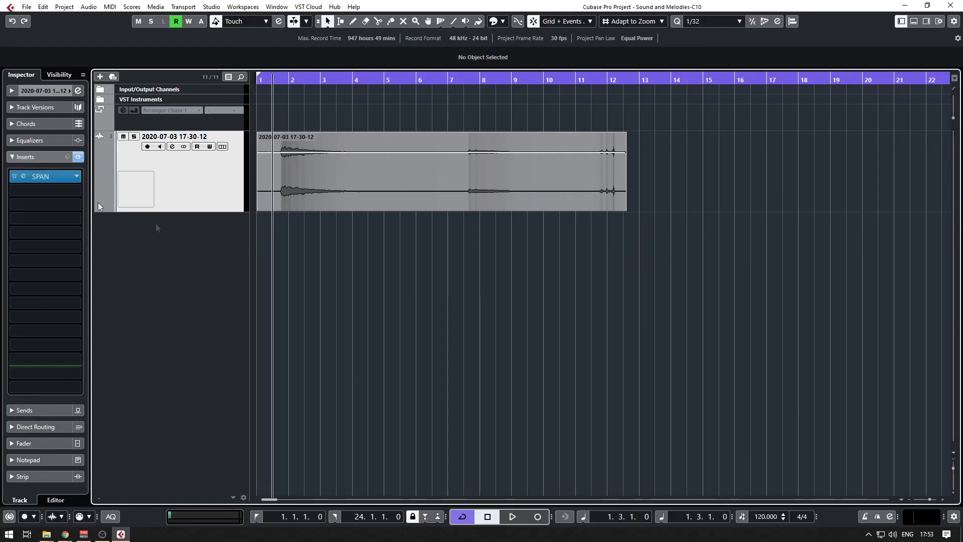
Load Voxengo SPAN from the Voxengo group into the audio track's insert slot.
left_click(77, 176)
key("Escape")
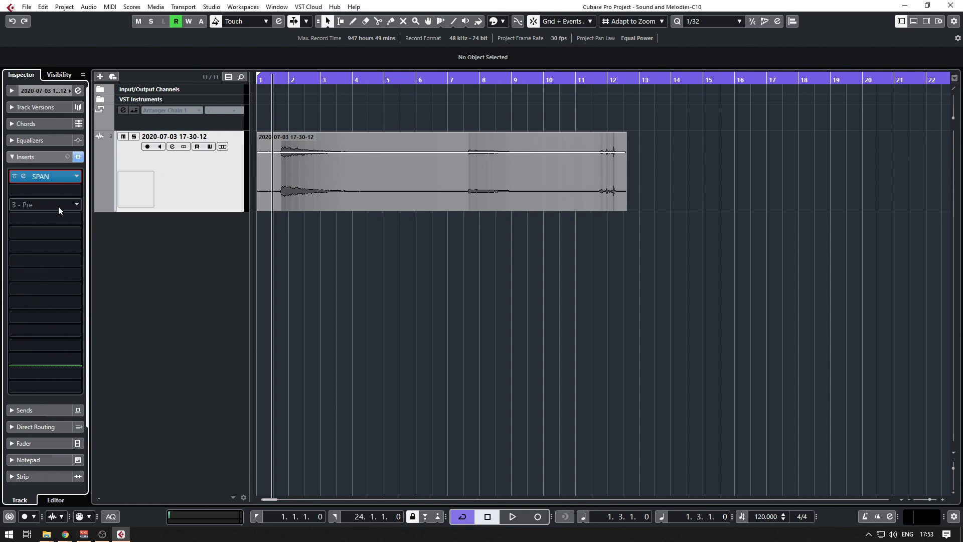
left_click(75, 177)
left_click(24, 432)
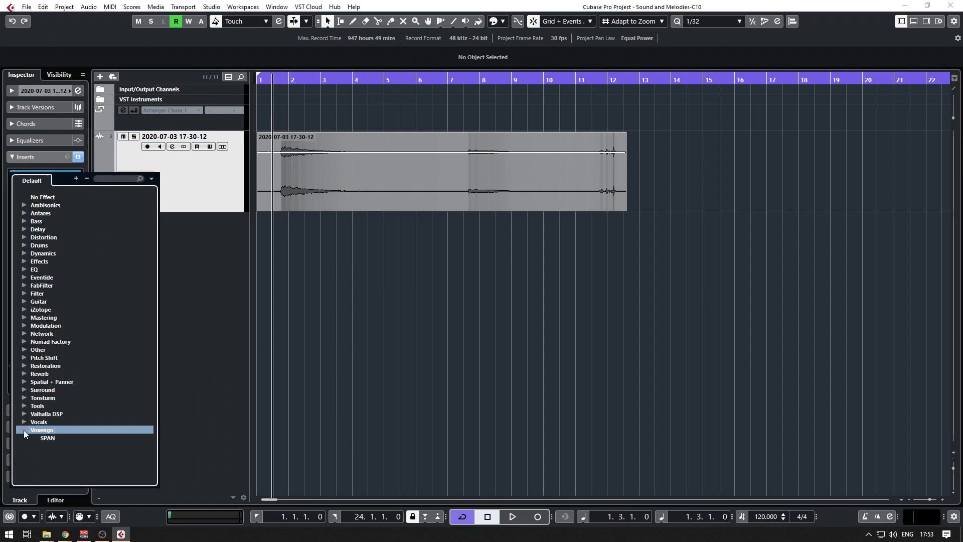
left_click(47, 438)
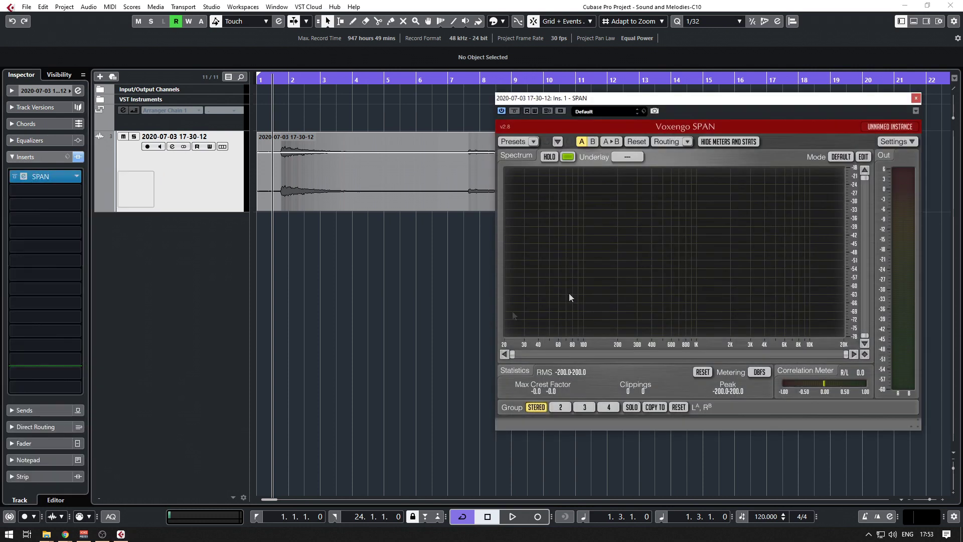
Play and stop the track to view its spectrum, then reposition the SPAN window.
key("space")
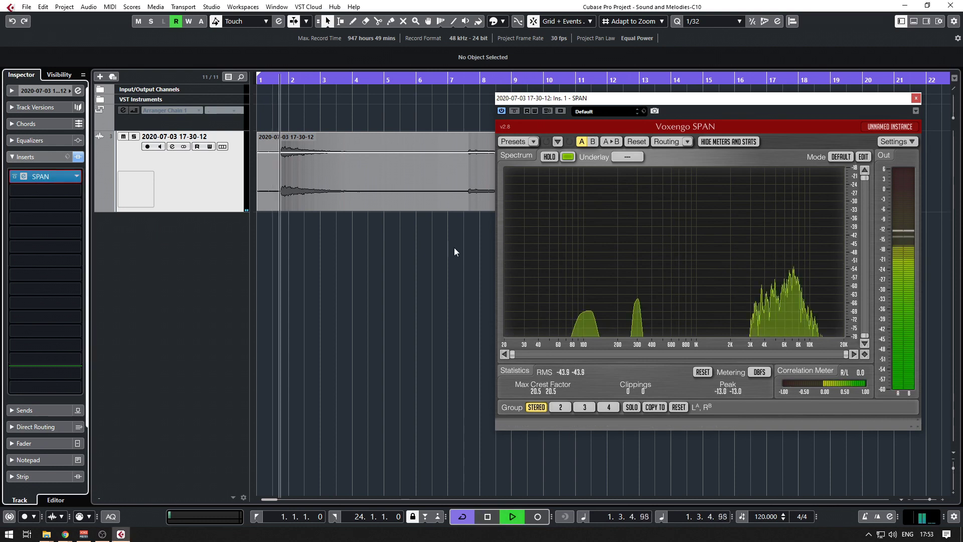
key("space")
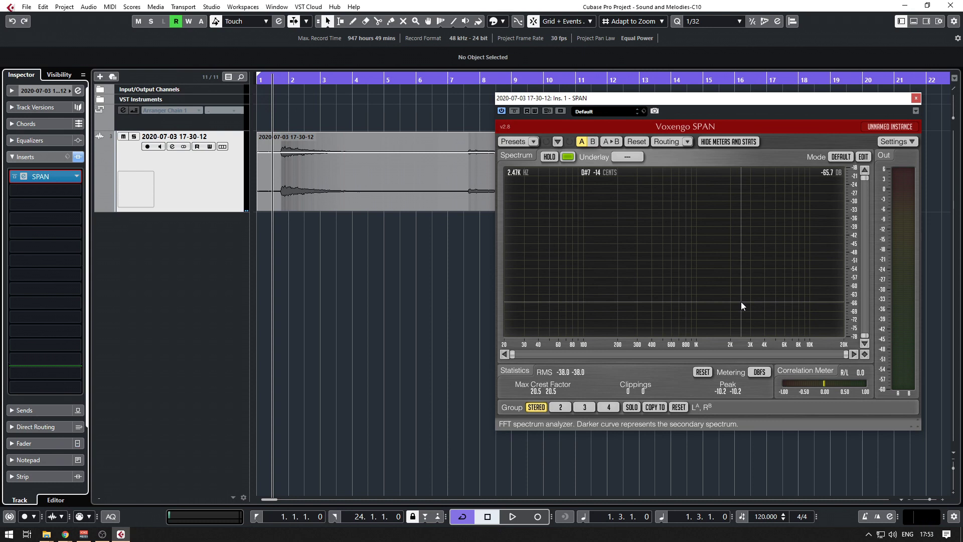
left_click(26, 178)
left_click(25, 177)
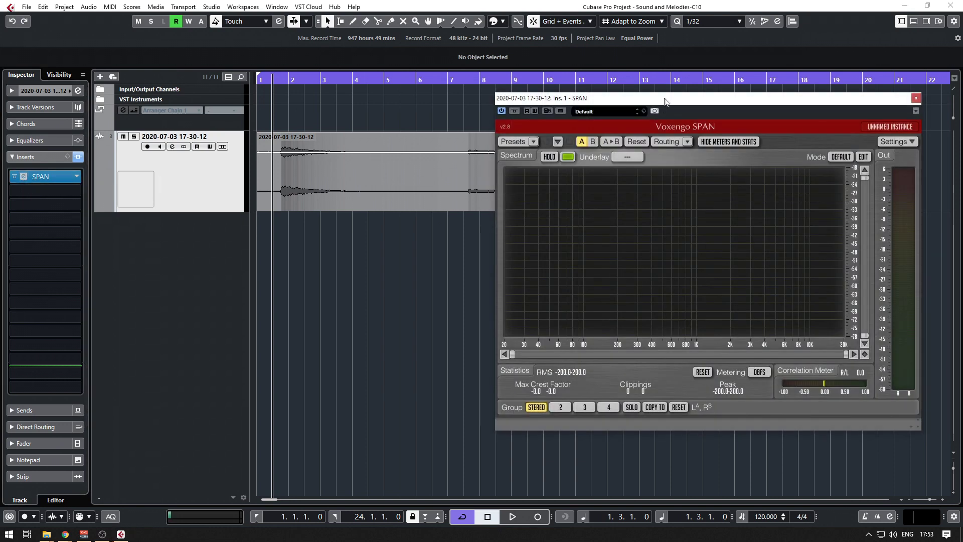
left_click_drag(665, 102, 684, 111)
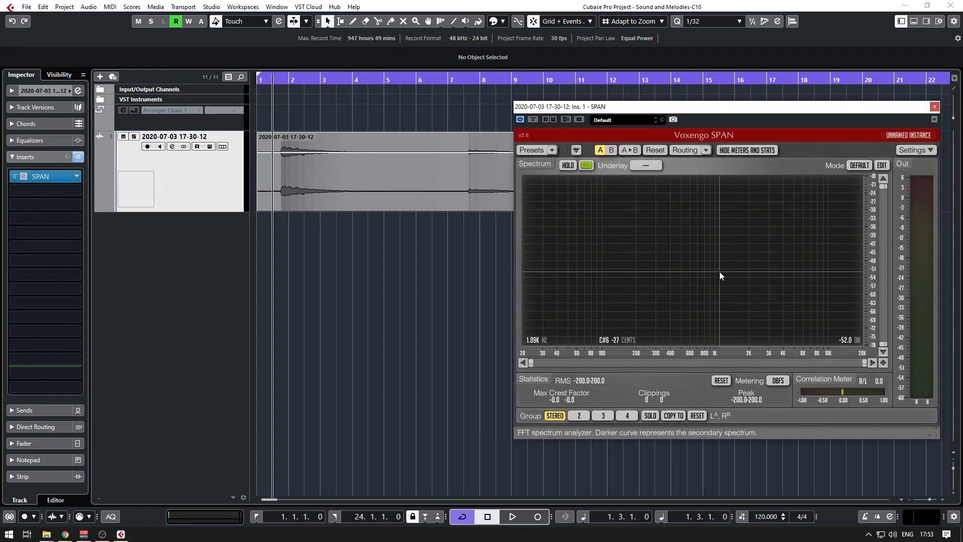
Place the track's Channel Settings beside the SPAN window and play the audio to compare spectra.
left_click(172, 146)
left_click_drag(602, 216, 350, 238)
left_click_drag(689, 107, 716, 82)
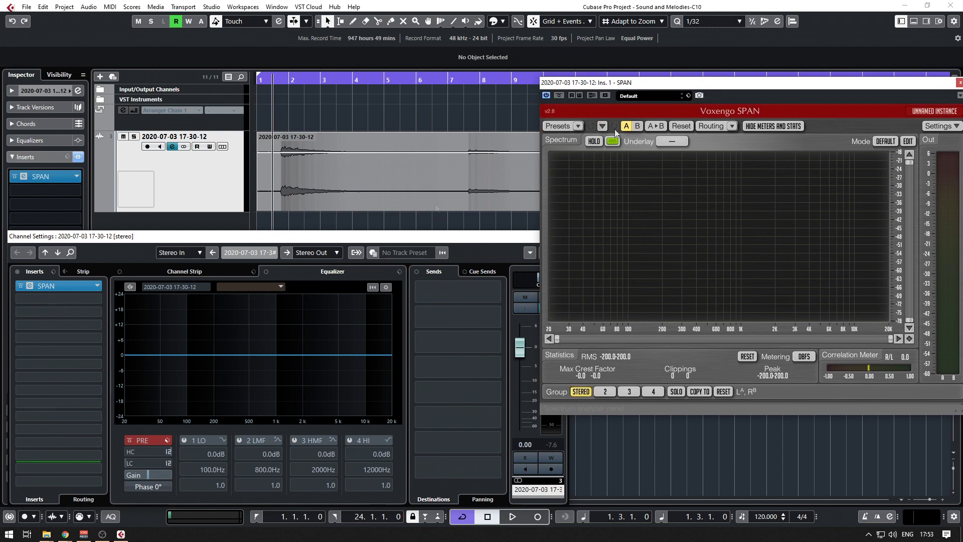
left_click_drag(287, 241, 291, 238)
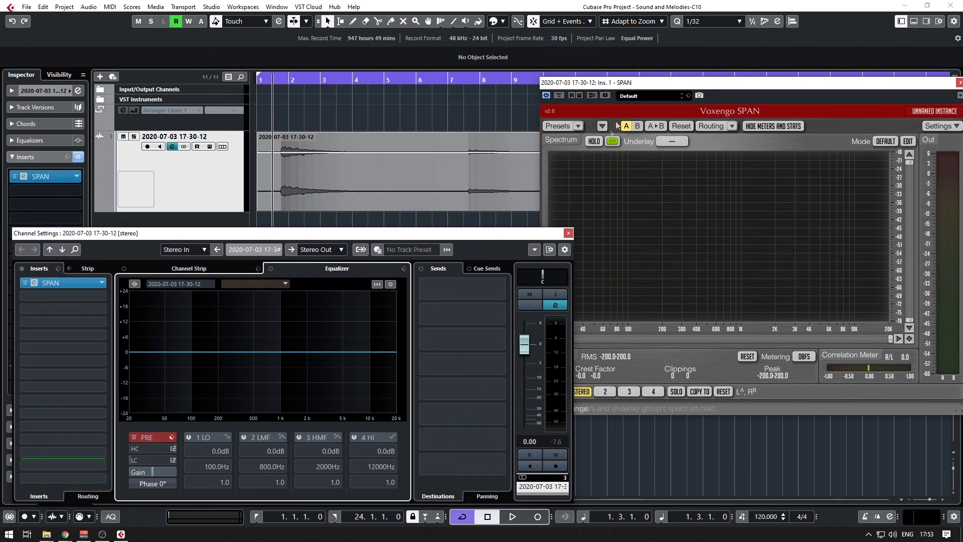
left_click(659, 85)
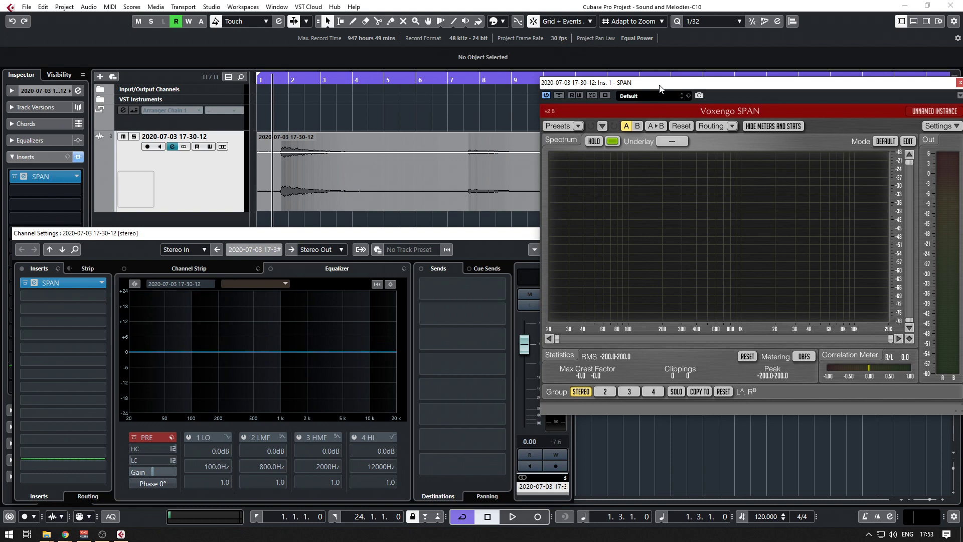
left_click_drag(659, 88, 659, 106)
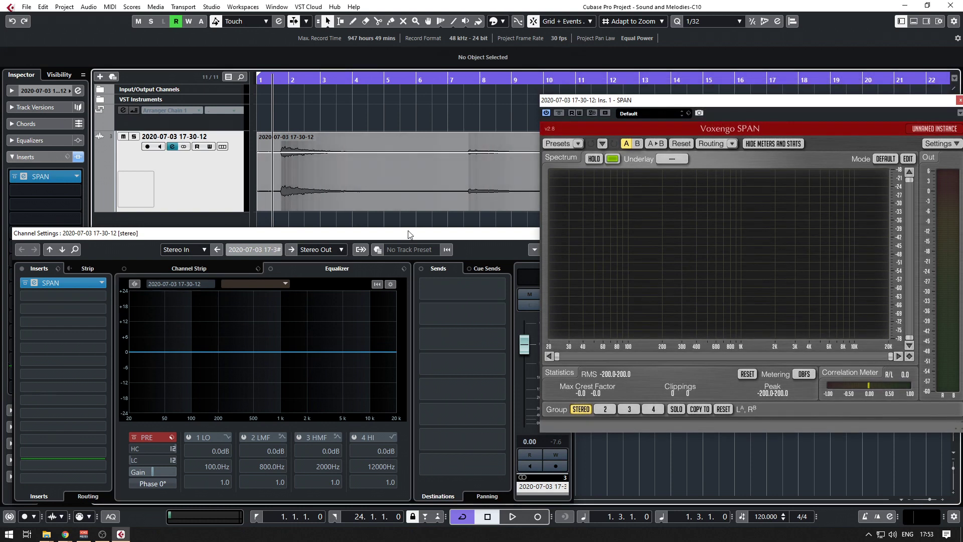
key("space")
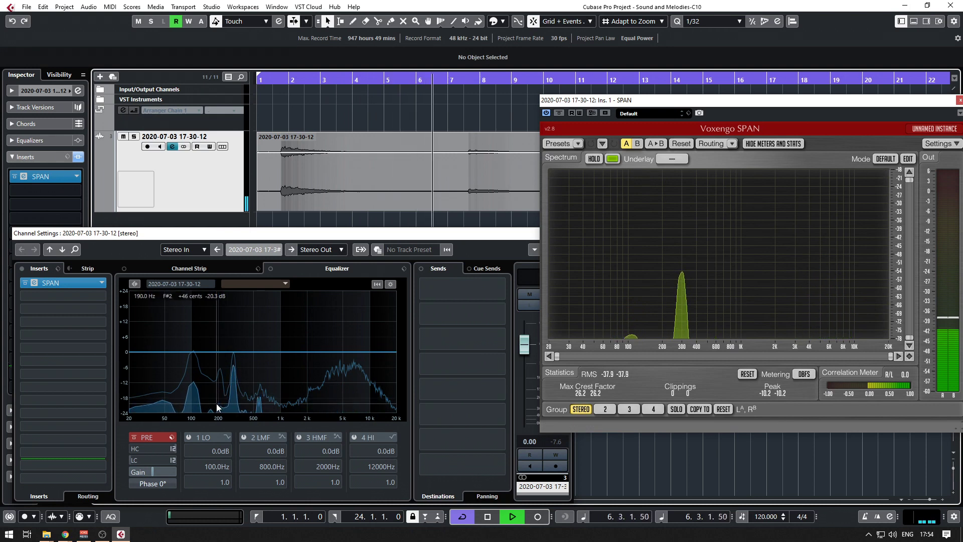
key("space")
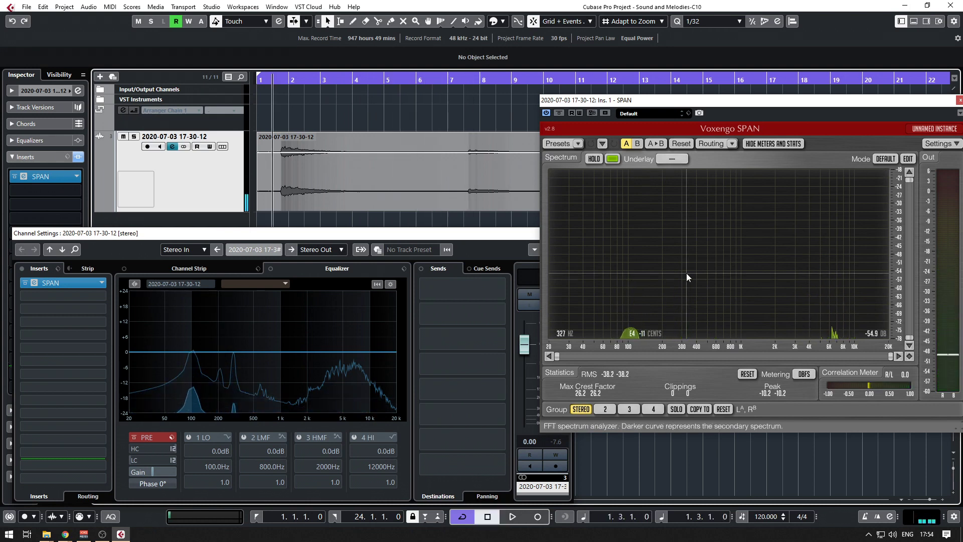
key("space")
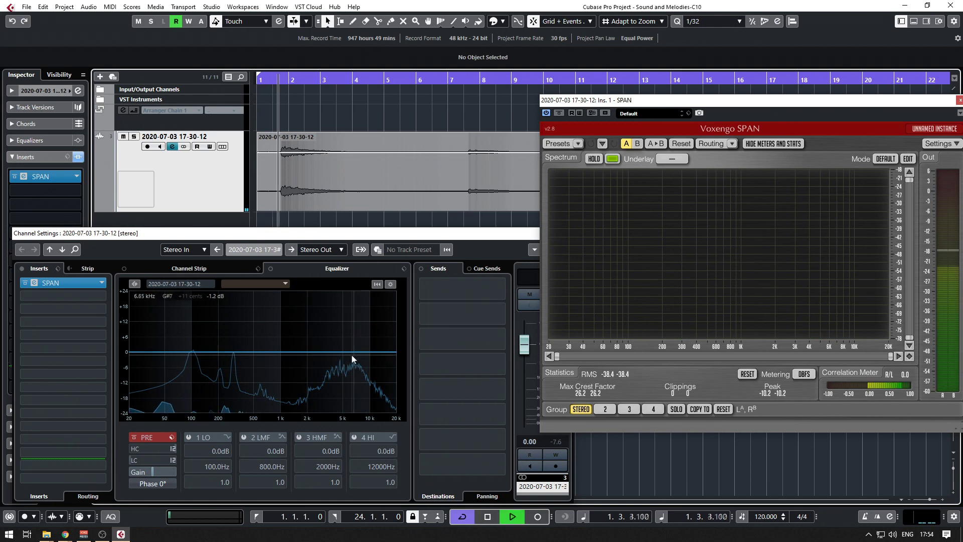
Cut the HMF band to -23.8 dB at 6070 Hz and boost LMF 9 dB at 195.7 Hz.
left_click_drag(300, 352, 346, 392)
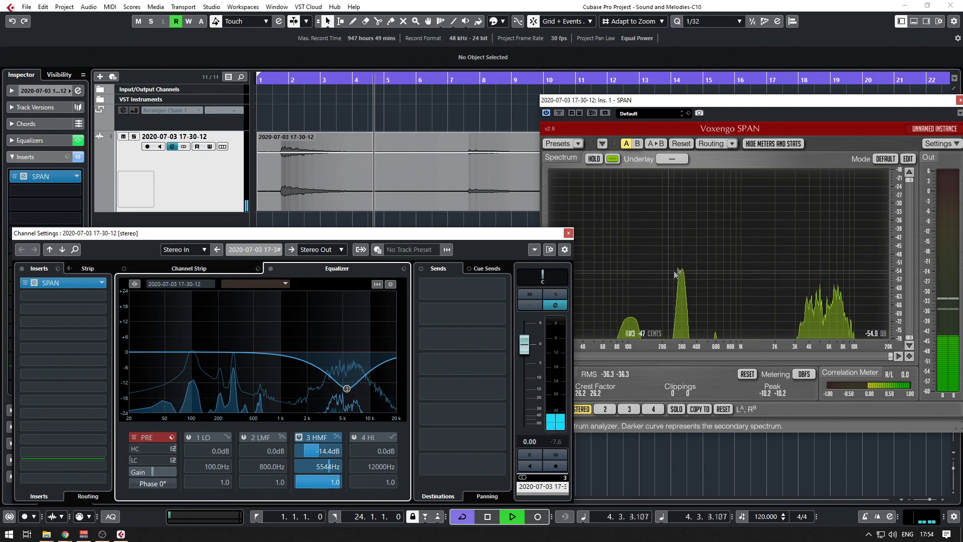
mouse_move(230, 353)
left_mouse_down()
mouse_move(233, 394)
mouse_move(234, 356)
left_mouse_up()
double_click(234, 356)
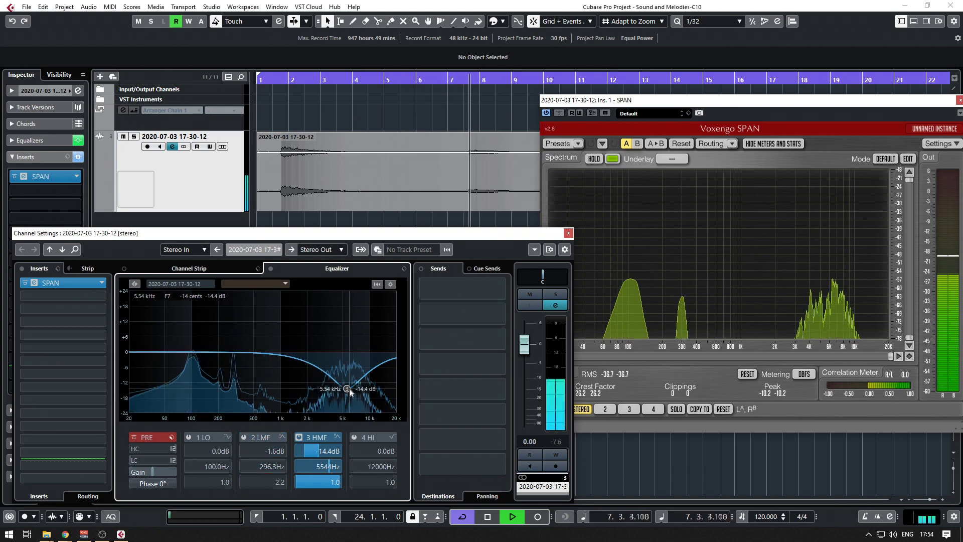
left_click_drag(350, 392, 350, 407)
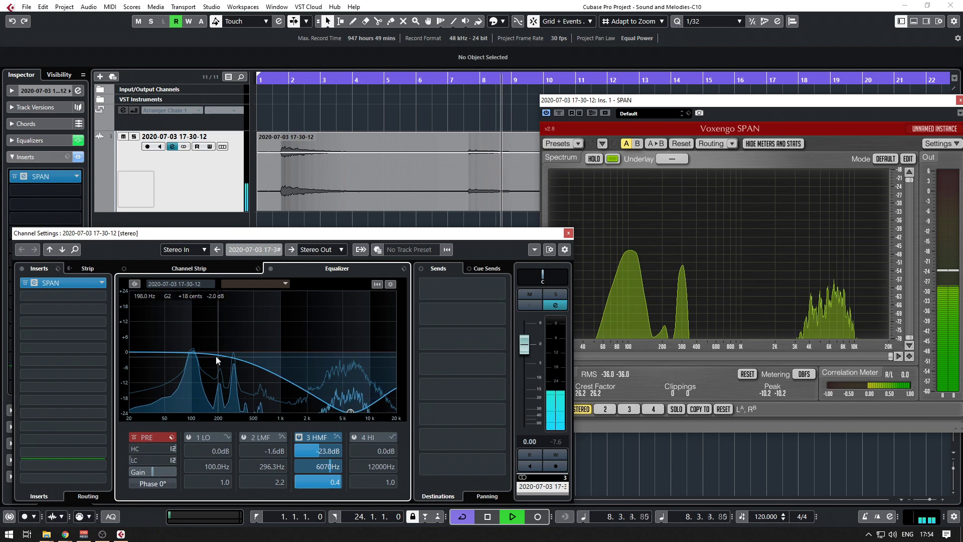
left_click_drag(209, 357, 218, 330)
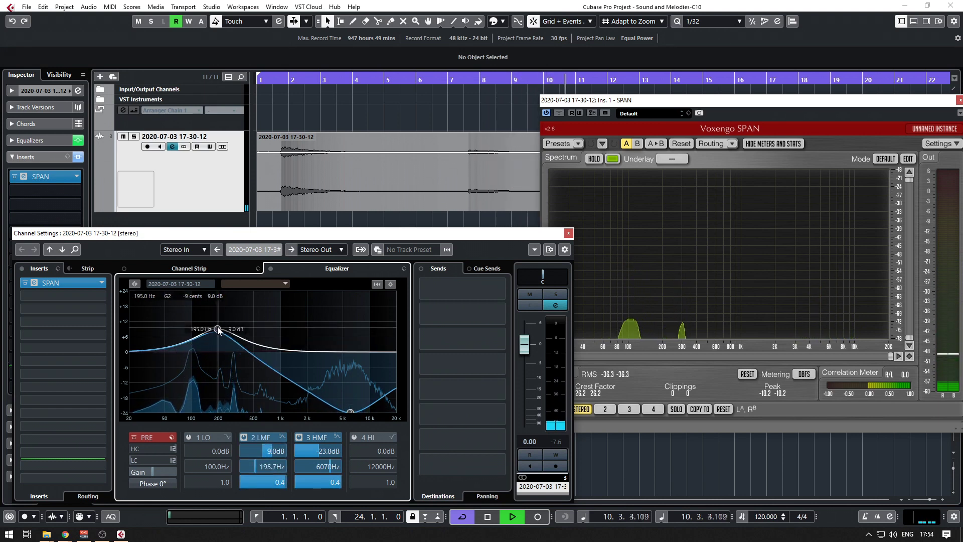
key("space")
key("space")
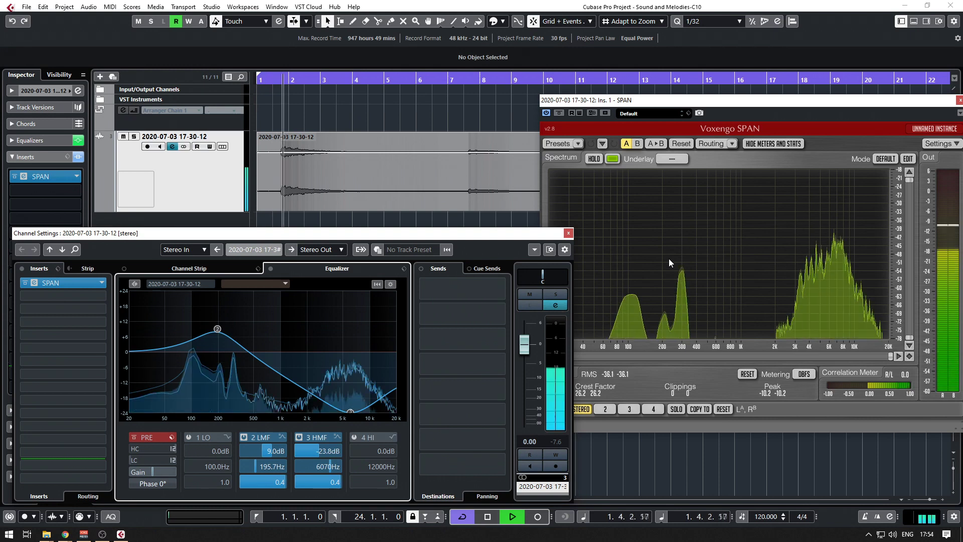
Cut the HI band to -23.4 dB at 1991 Hz, audition it, and close Channel Settings.
left_click_drag(331, 371, 307, 413)
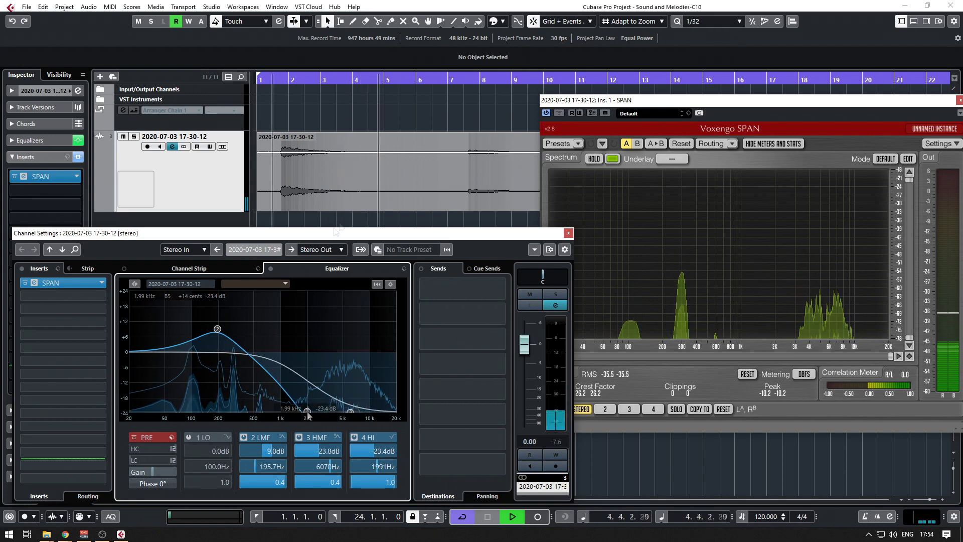
key("space")
key("space")
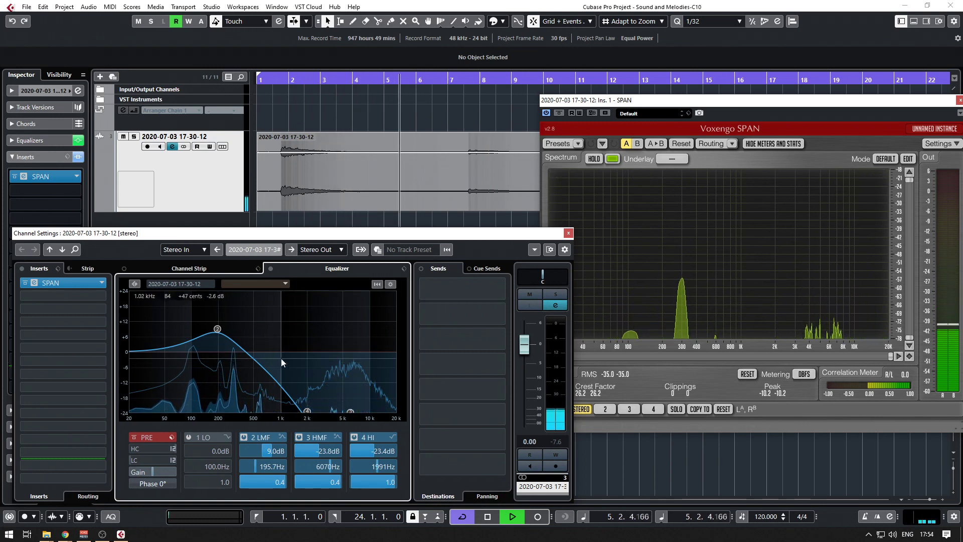
key("space")
left_click(568, 232)
left_click_drag(666, 105, 416, 115)
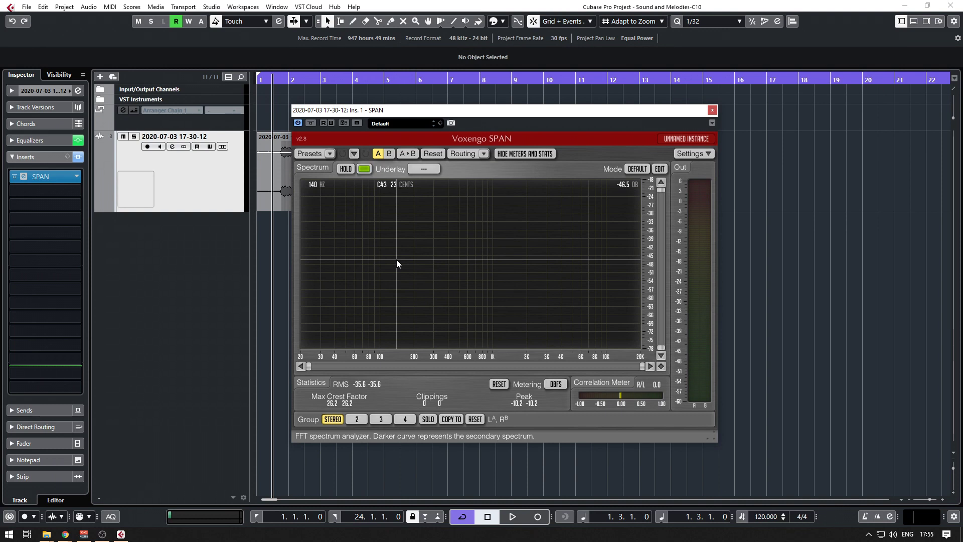
Close Voxengo SPAN's analyzer window, keeping SPAN as the track's insert.
left_click(711, 110)
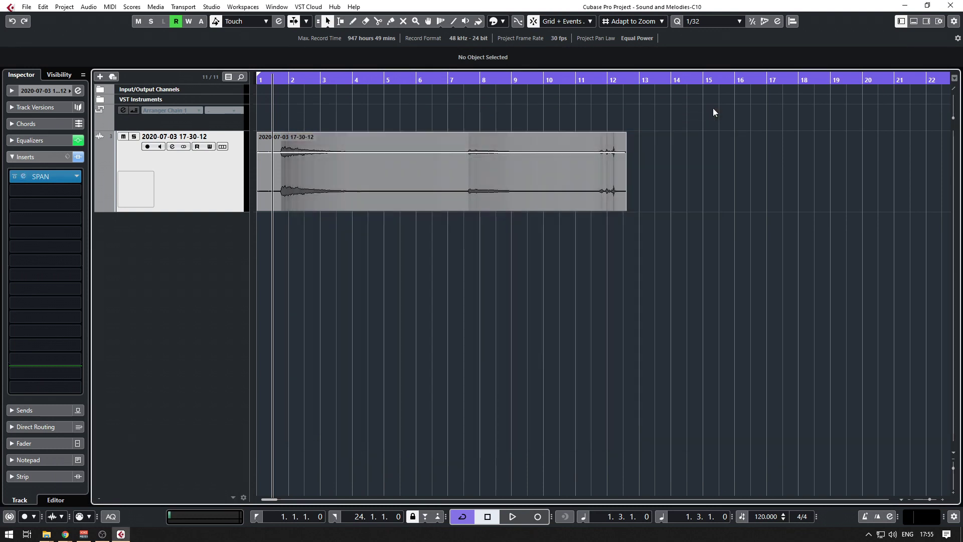